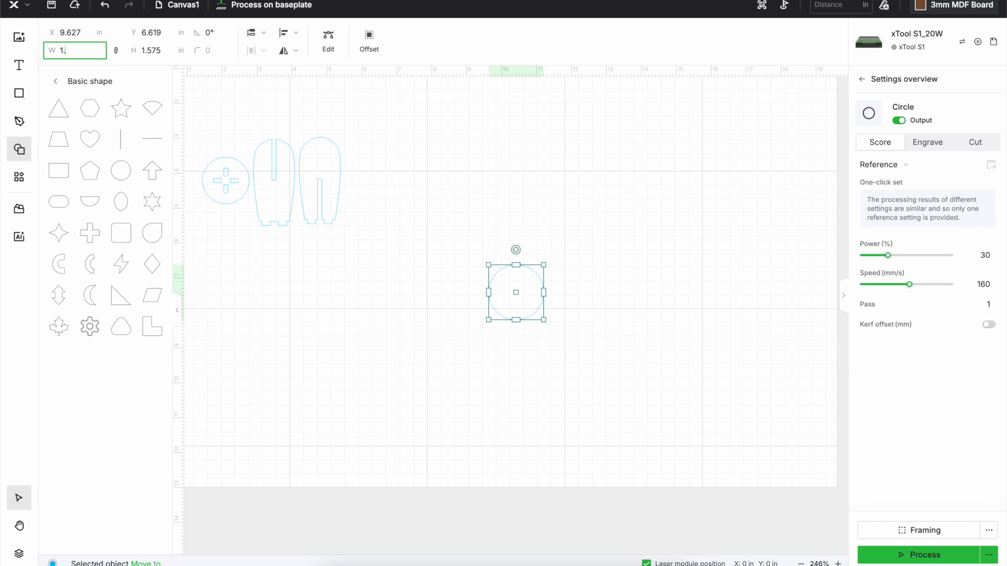
Set the circle's width to 1.5 in and create an external offset of 0.125 in around it
key(Return)
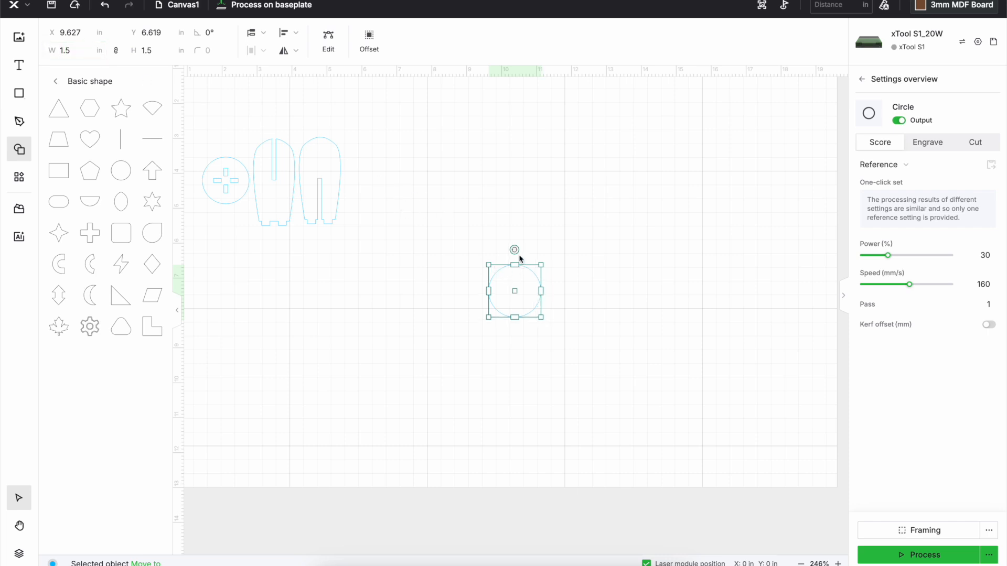
click(374, 44)
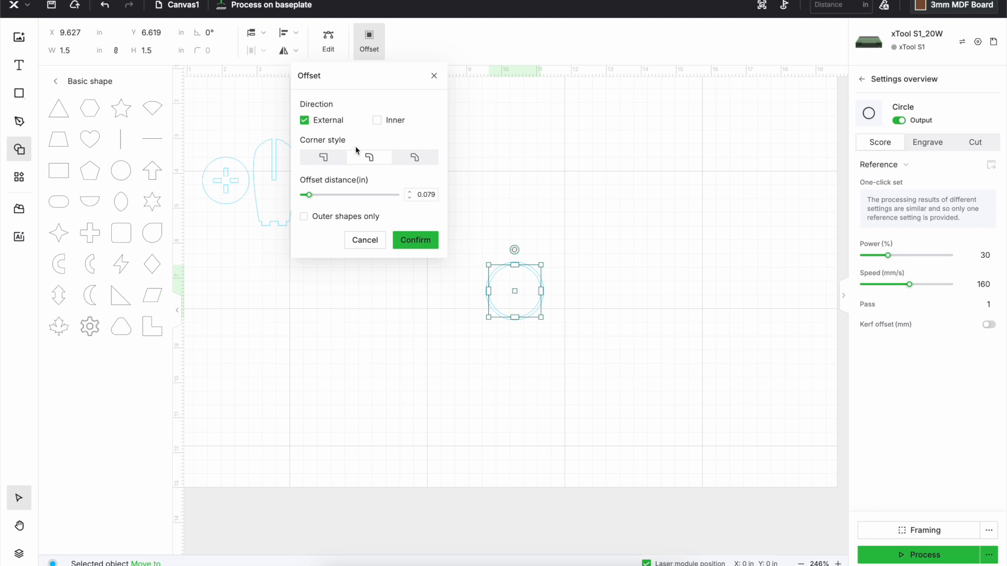
click(426, 194)
text(0.125)
key(Return)
click(429, 246)
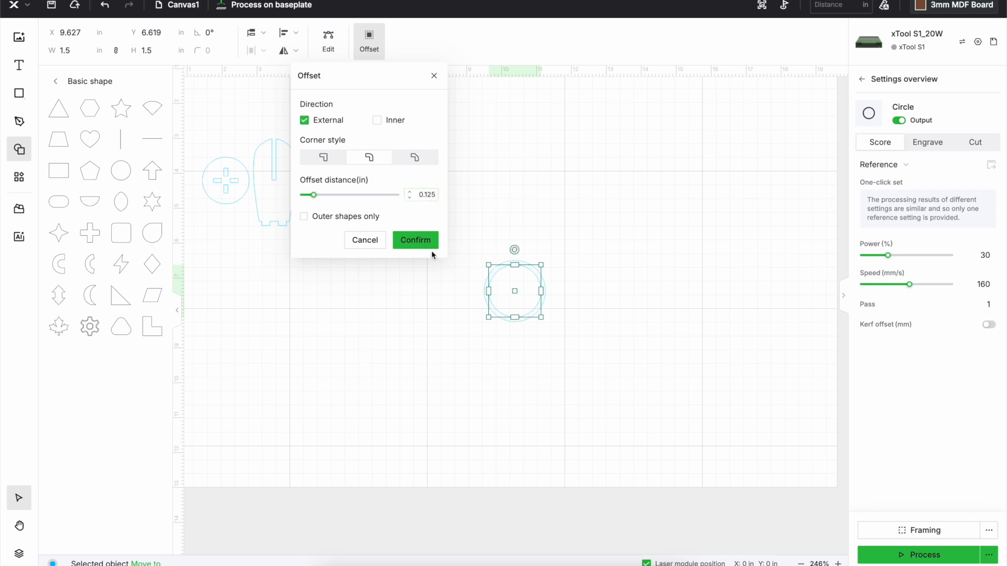
click(425, 241)
Move the offset circle up and to the right, clear of the original, and select the original circle
drag(520, 275, 634, 195)
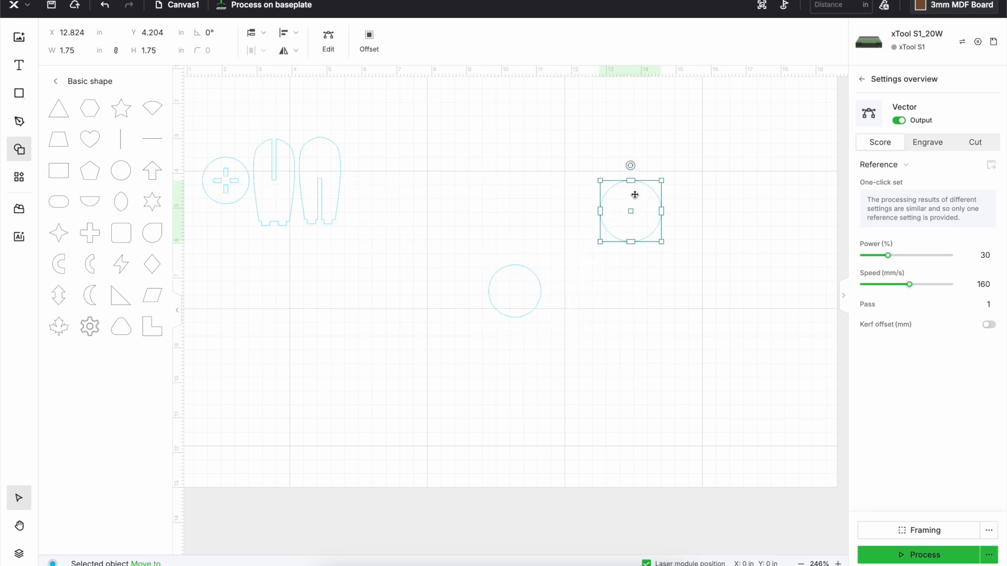
click(507, 277)
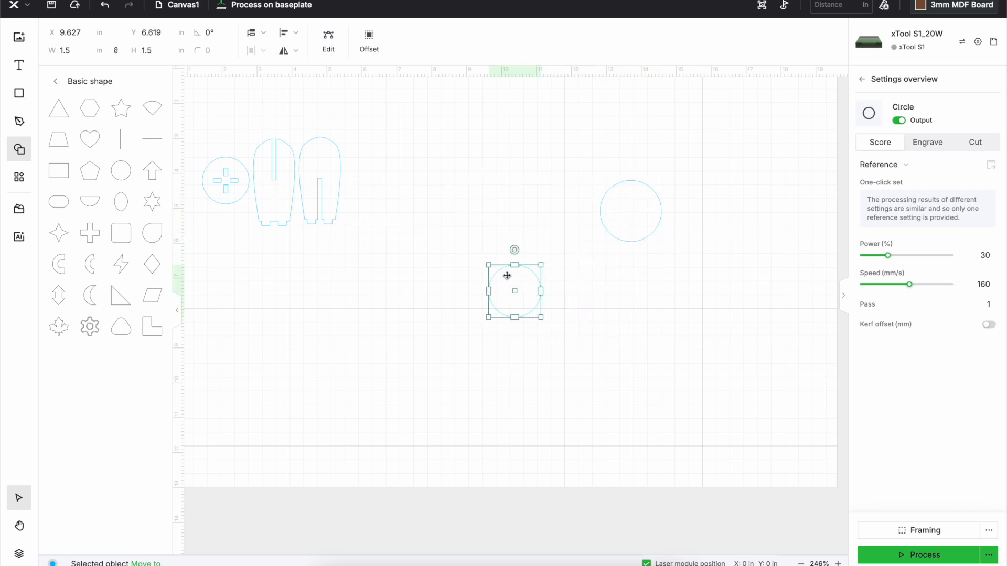
Insert the tilted skull with hanging teeth from the Festival shapes and place it below and left of the 1.5 in circle
click(56, 82)
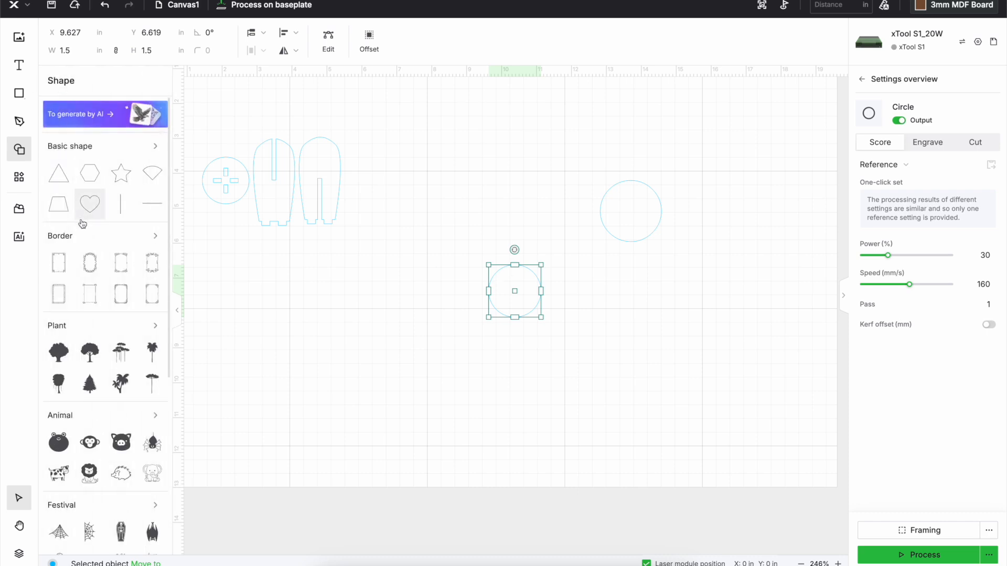
scroll(81, 219, down, 2)
scroll(81, 219, down, 2)
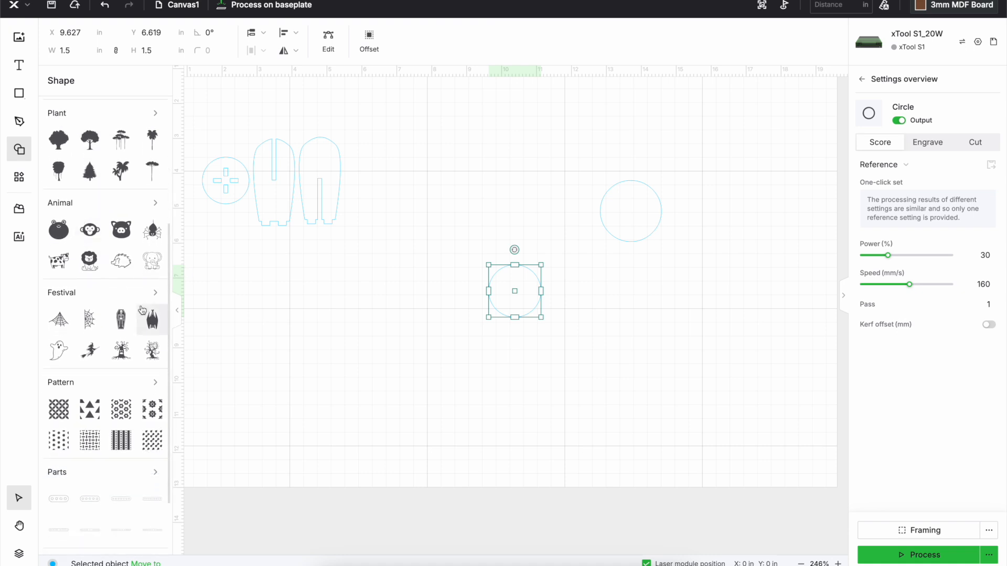
click(155, 292)
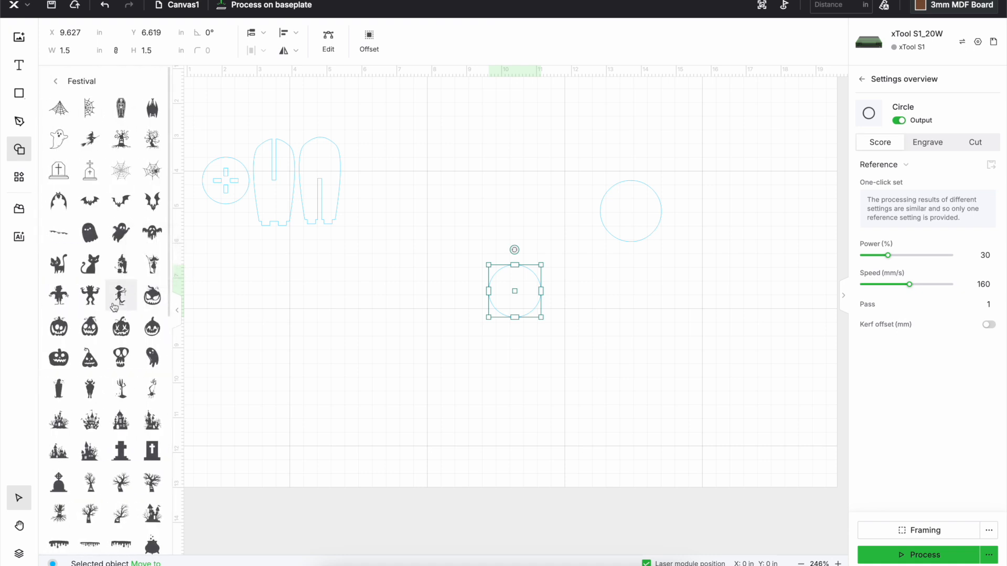
scroll(114, 309, down, 1)
scroll(115, 305, down, 1)
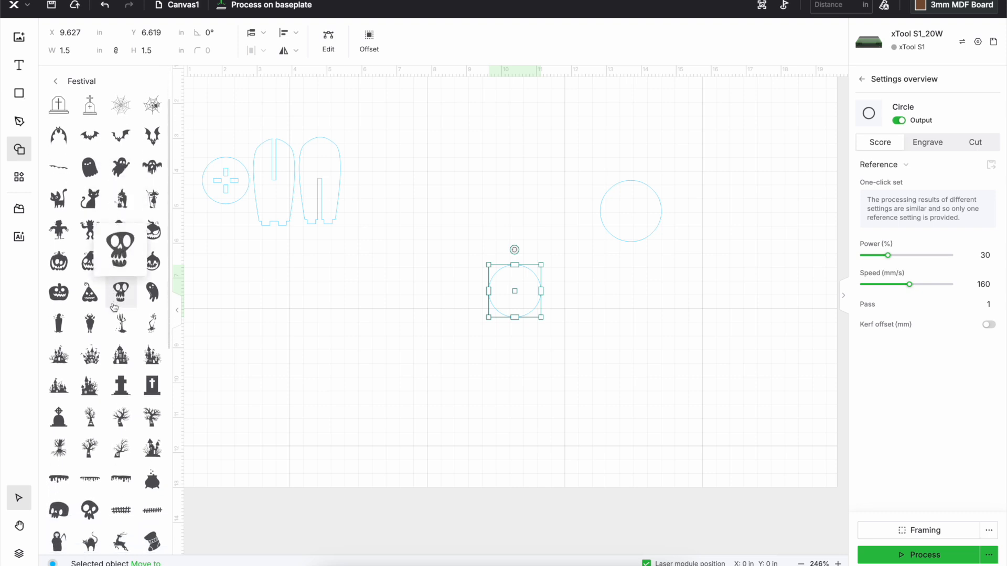
scroll(121, 309, down, 1)
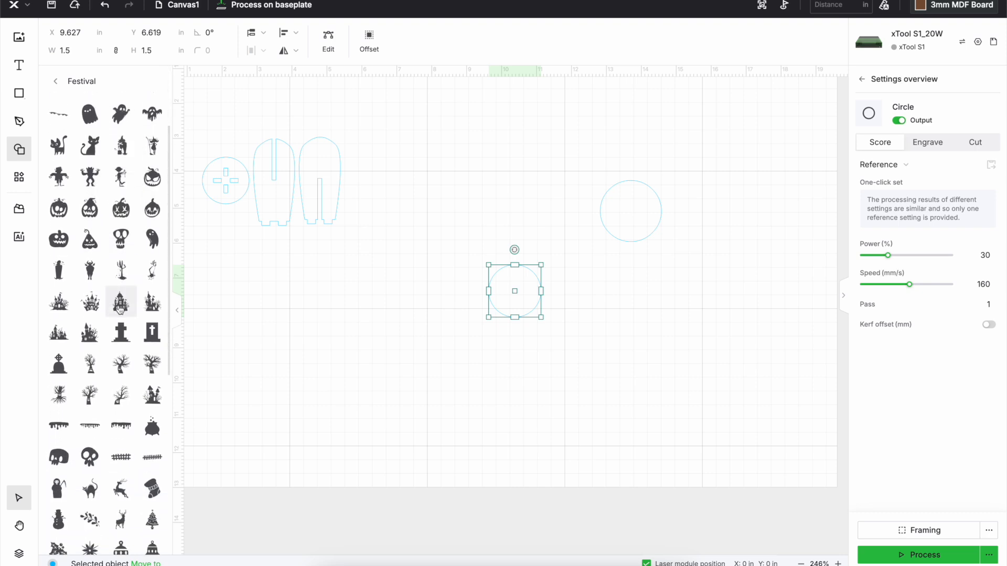
click(59, 458)
drag(496, 327, 439, 353)
Set the skull's width to 1.25 in
scroll(439, 352, up, 5)
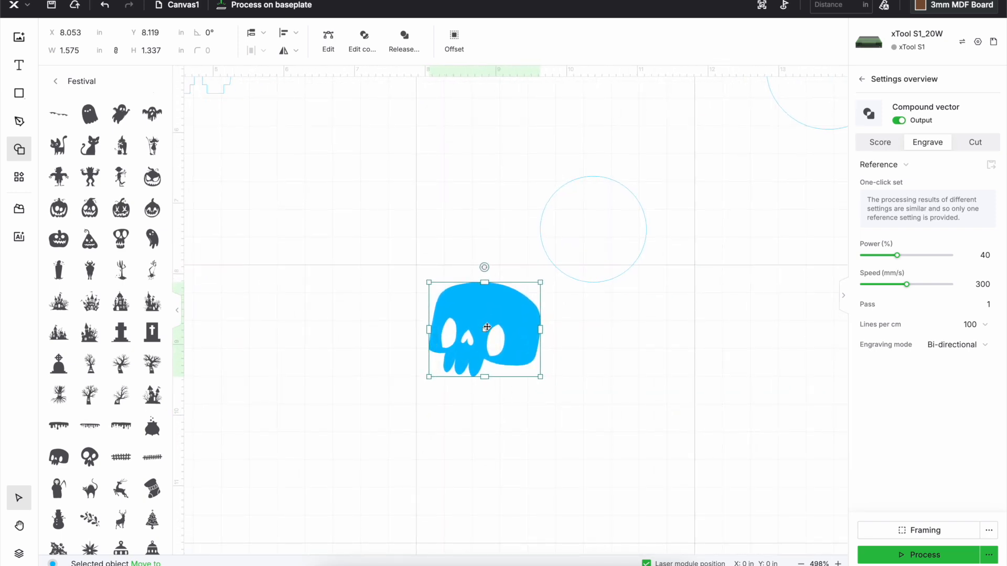
click(74, 51)
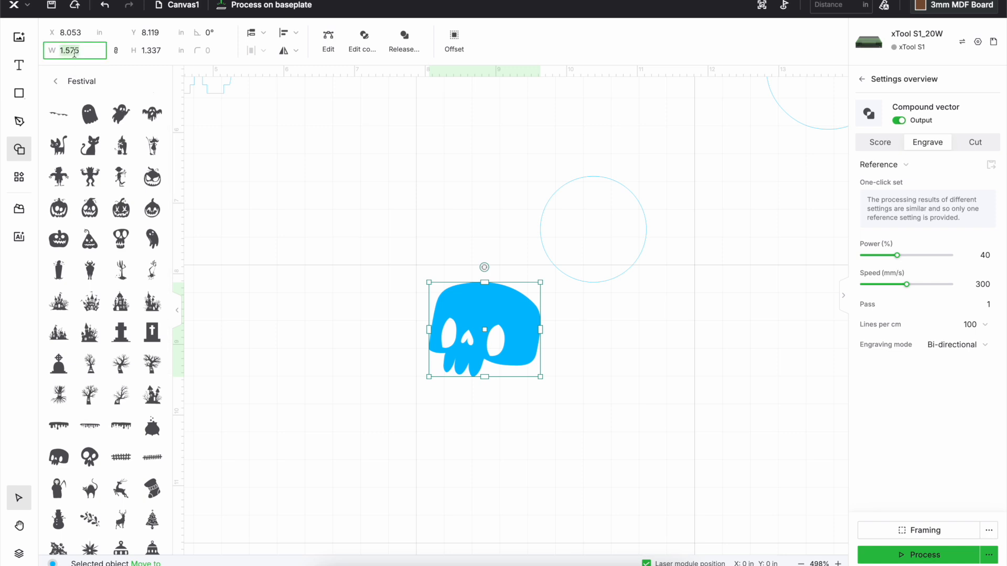
text(1.25)
key(Return)
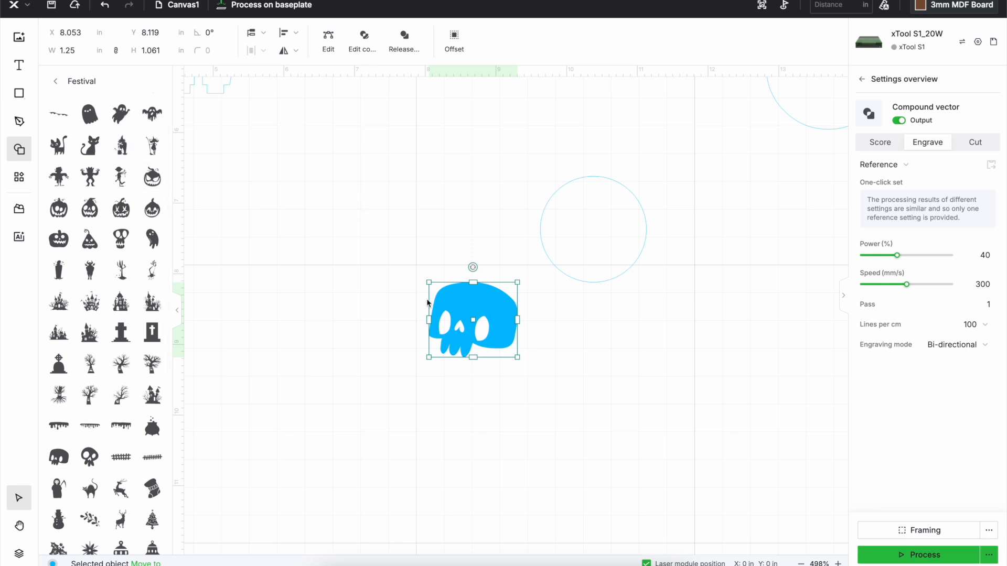
Move the skull onto the 1.5 in circle and centre the two on each other with Align center
drag(461, 316, 580, 225)
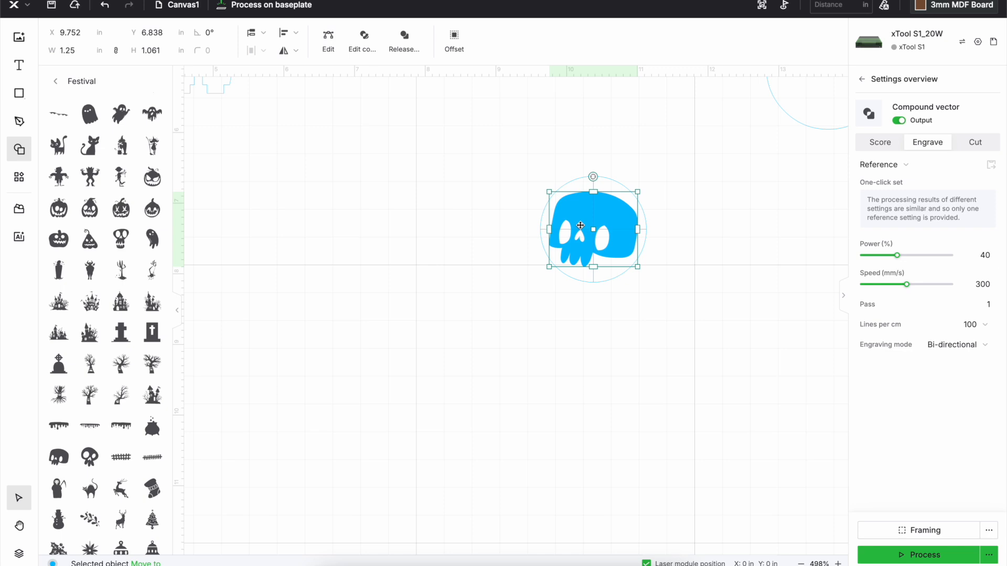
click(541, 315)
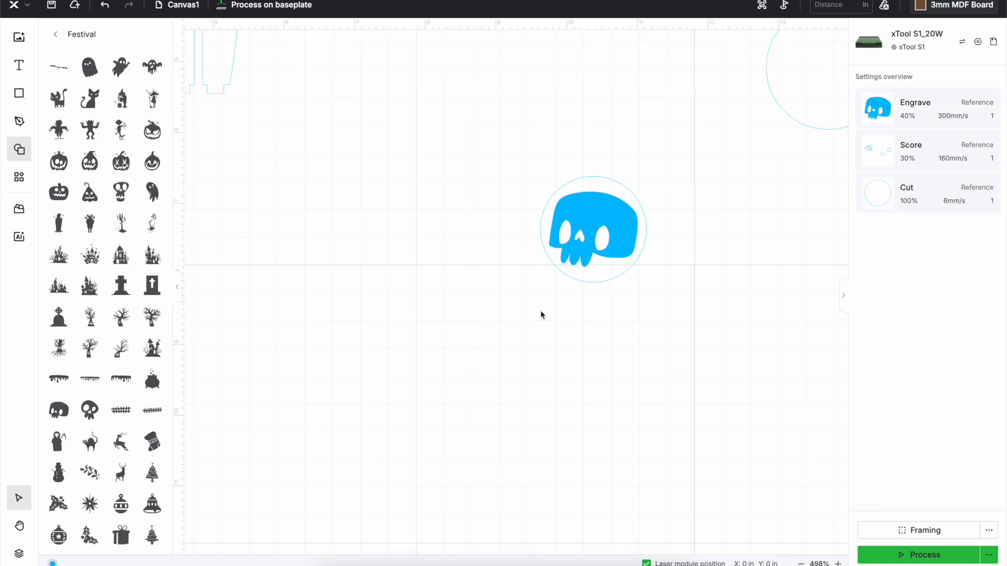
drag(603, 237, 550, 232)
drag(490, 321, 675, 123)
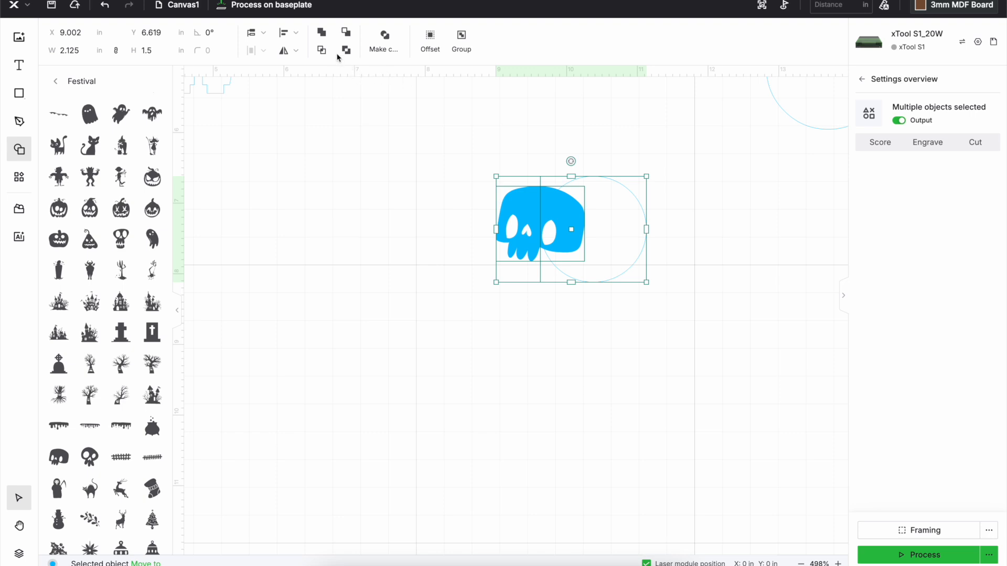
click(286, 33)
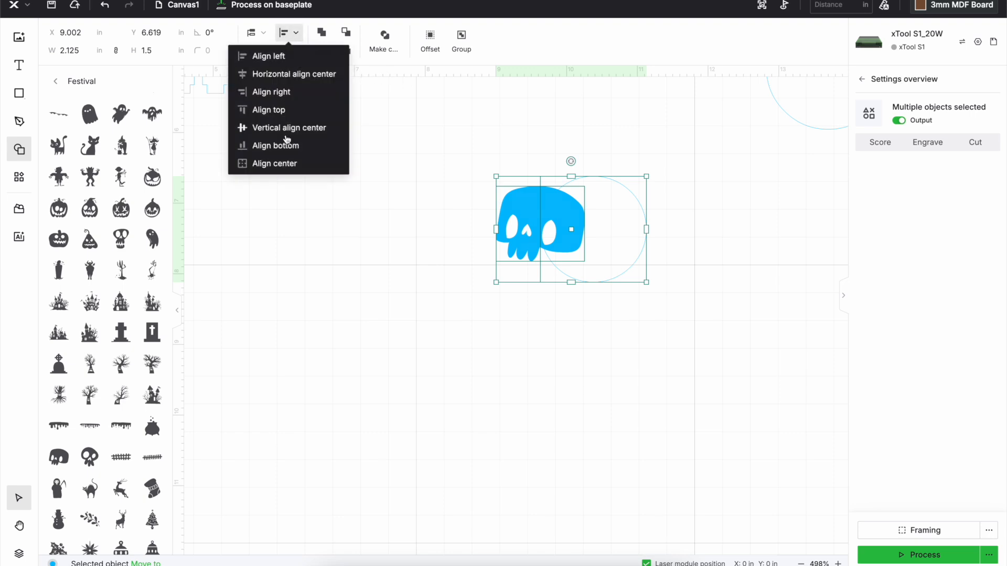
click(274, 164)
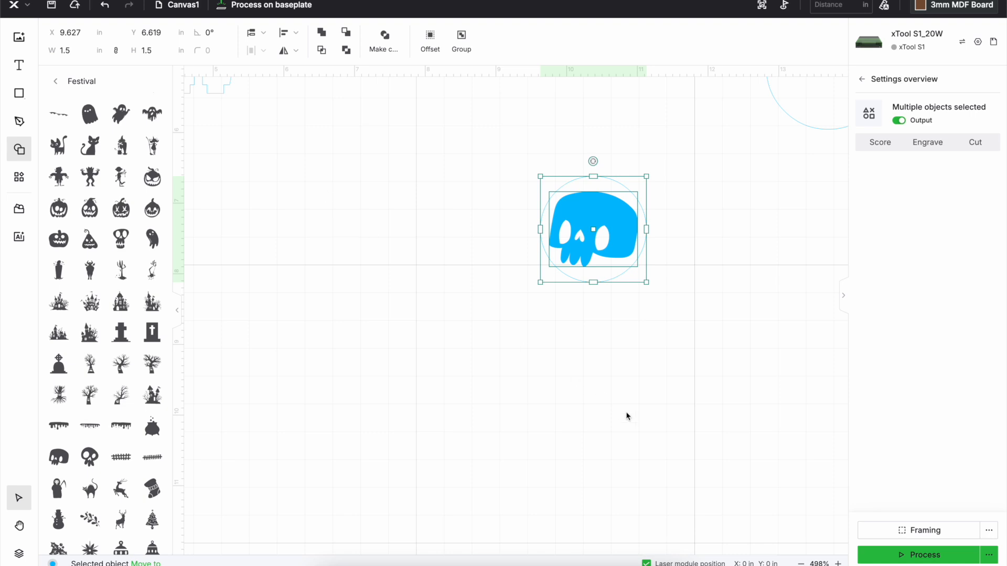
click(632, 398)
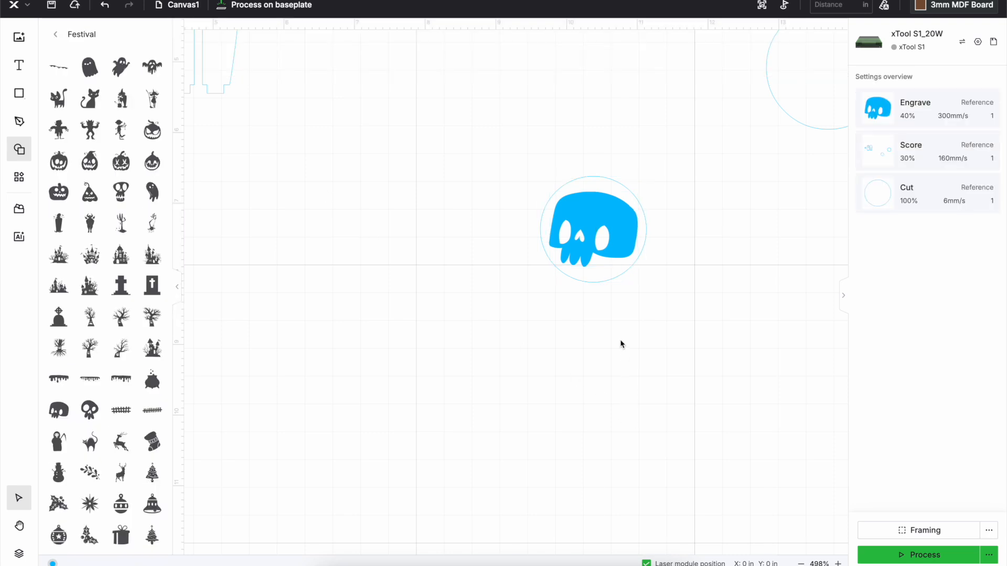
Set the processing type of the large circle, the small circle and the skull to Cut
scroll(621, 344, up, 4)
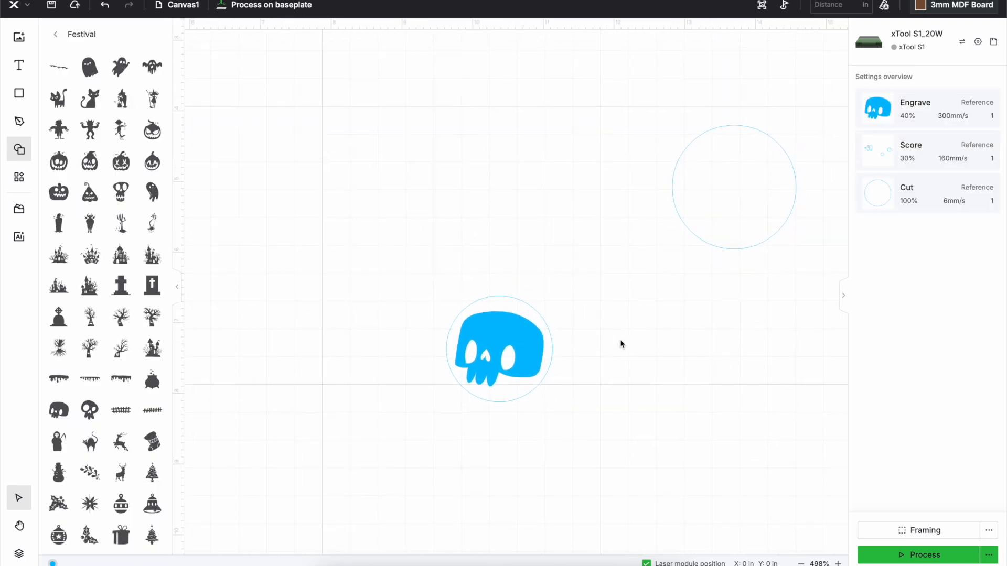
scroll(620, 344, right, 3)
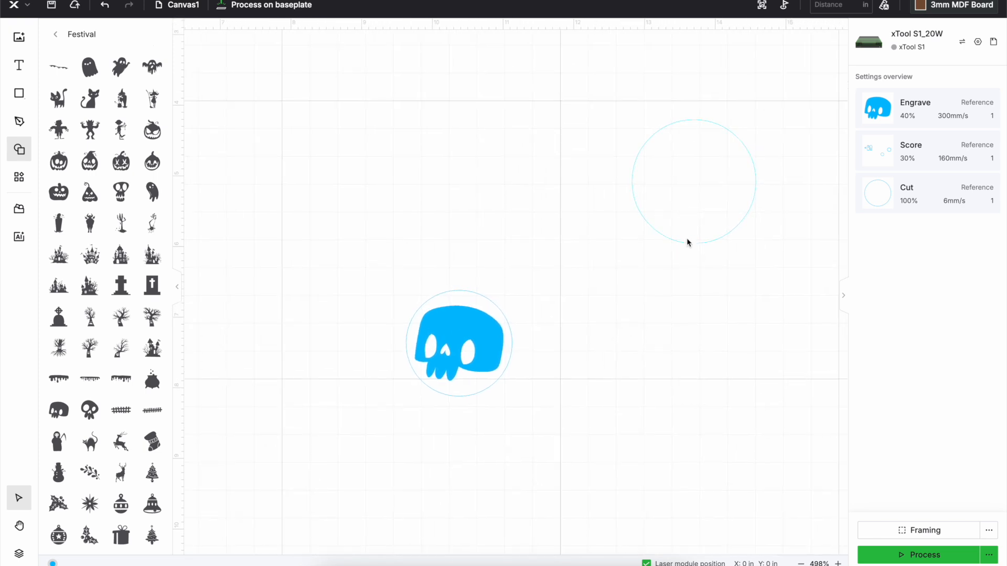
click(687, 239)
click(970, 143)
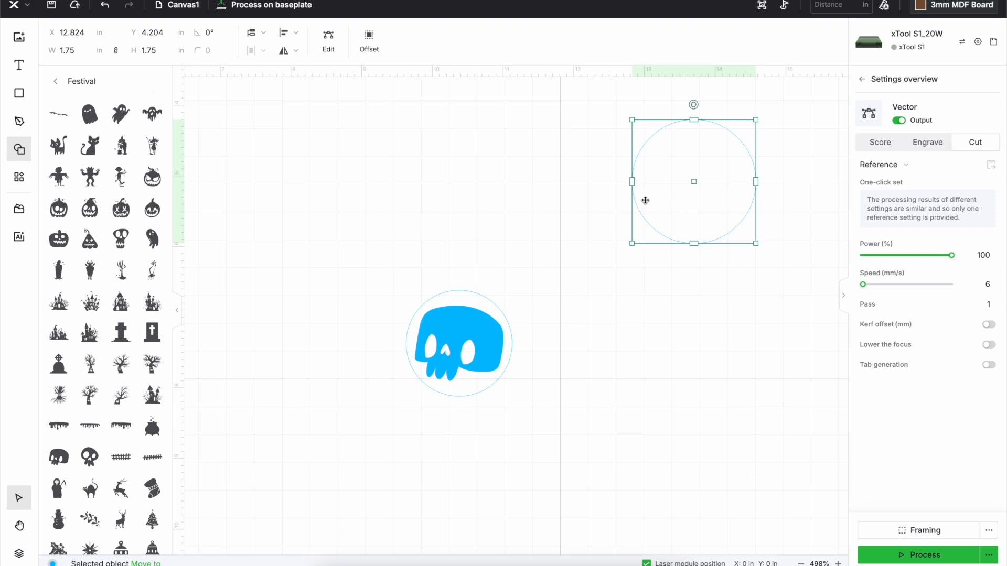
click(458, 262)
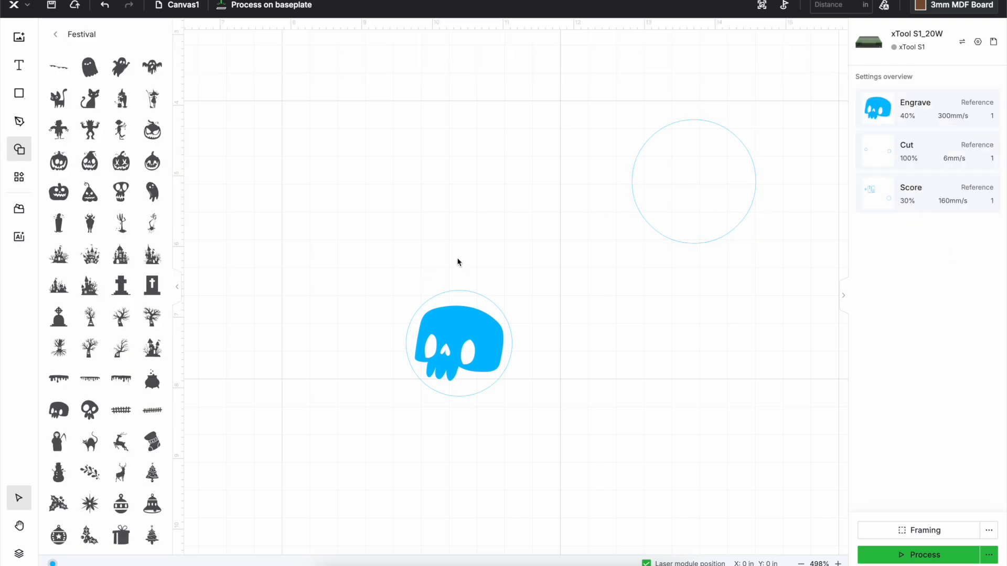
click(470, 298)
click(988, 150)
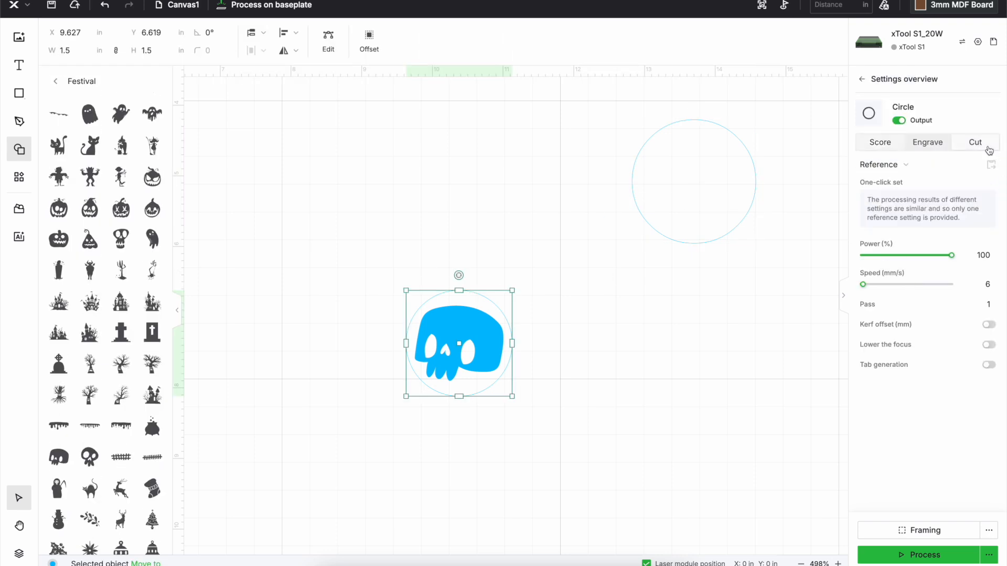
click(608, 388)
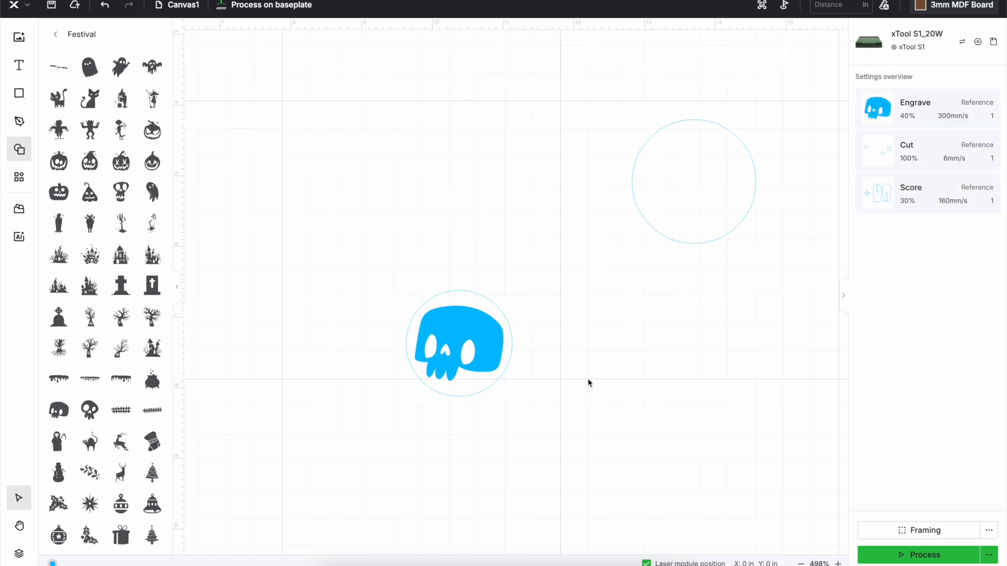
click(460, 338)
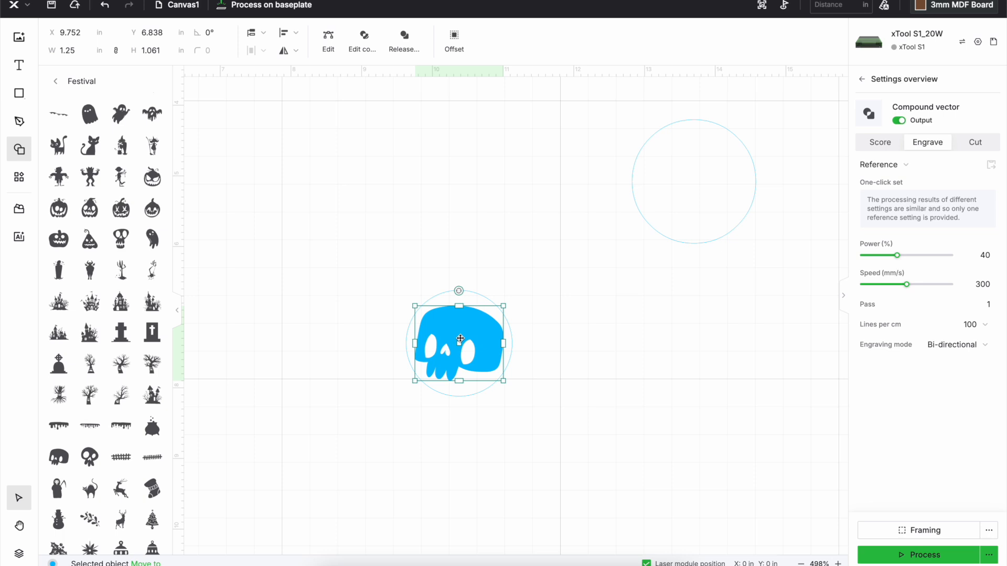
click(991, 148)
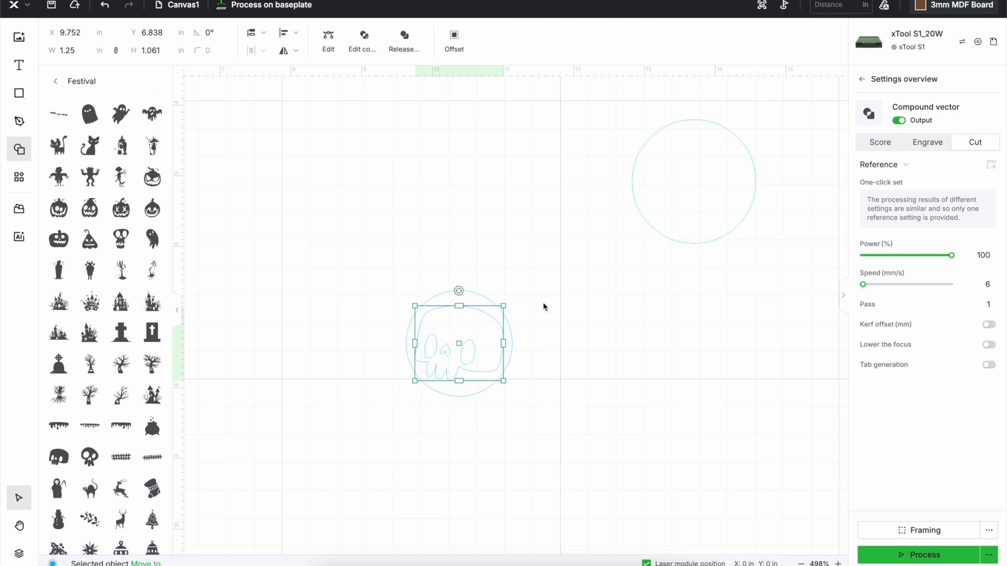
Move the skull up out of the small circle and undo the move
drag(435, 339, 401, 280)
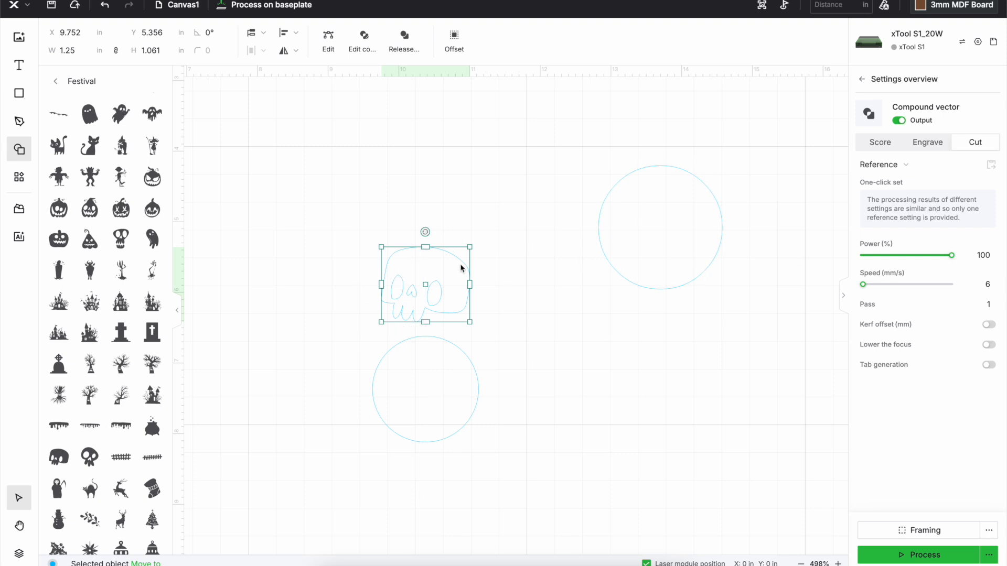
scroll(317, 189, down, 1)
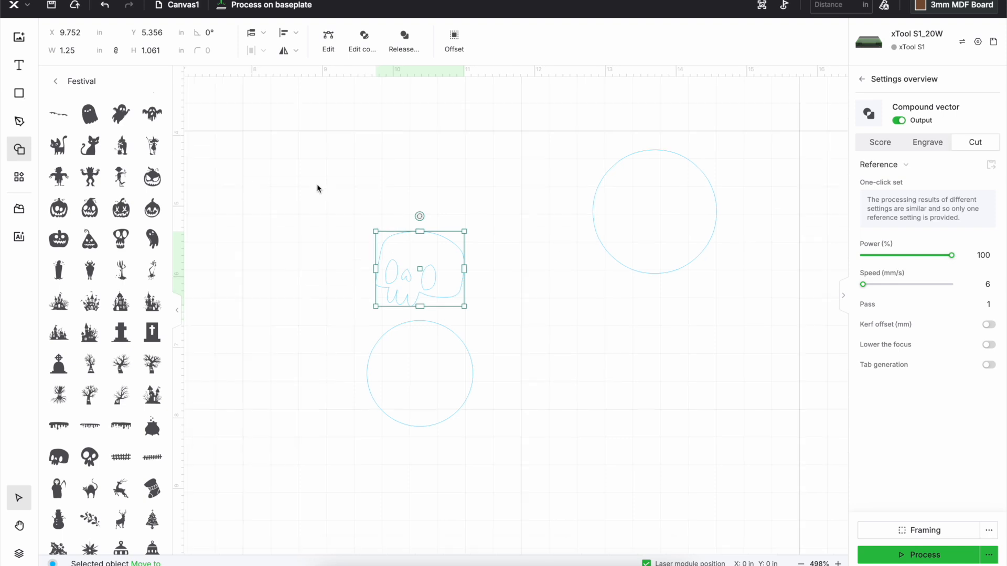
scroll(317, 189, down, 3)
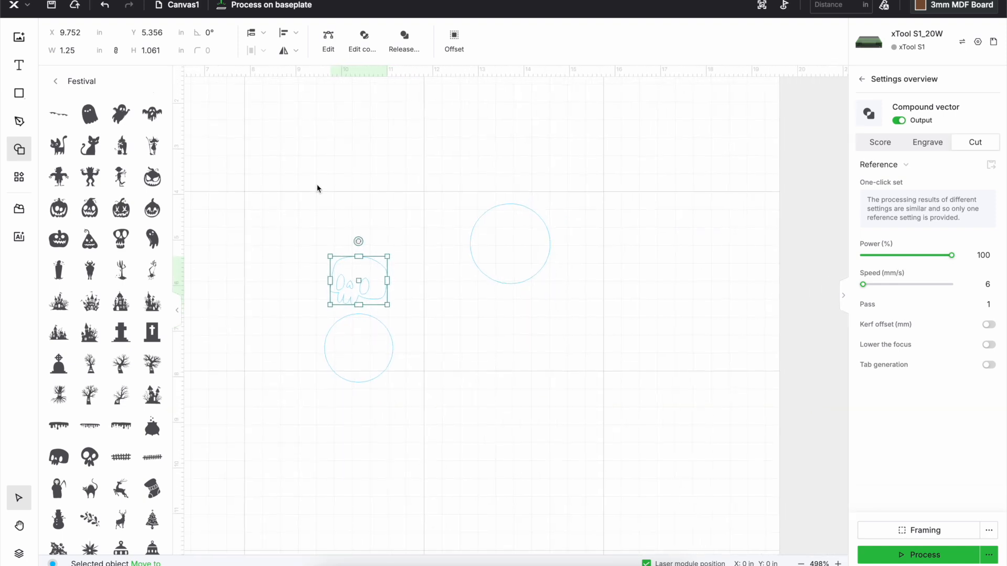
scroll(317, 188, down, 2)
click(307, 241)
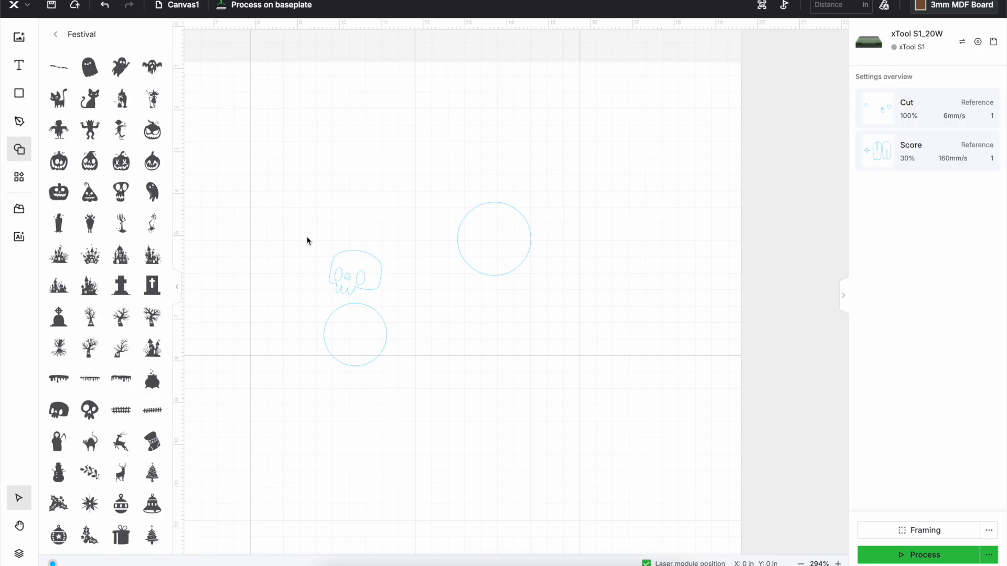
key(ctrl+z)
Duplicate the skull together with its circle and paste the copy above the original
drag(297, 279, 409, 411)
right_click(369, 346)
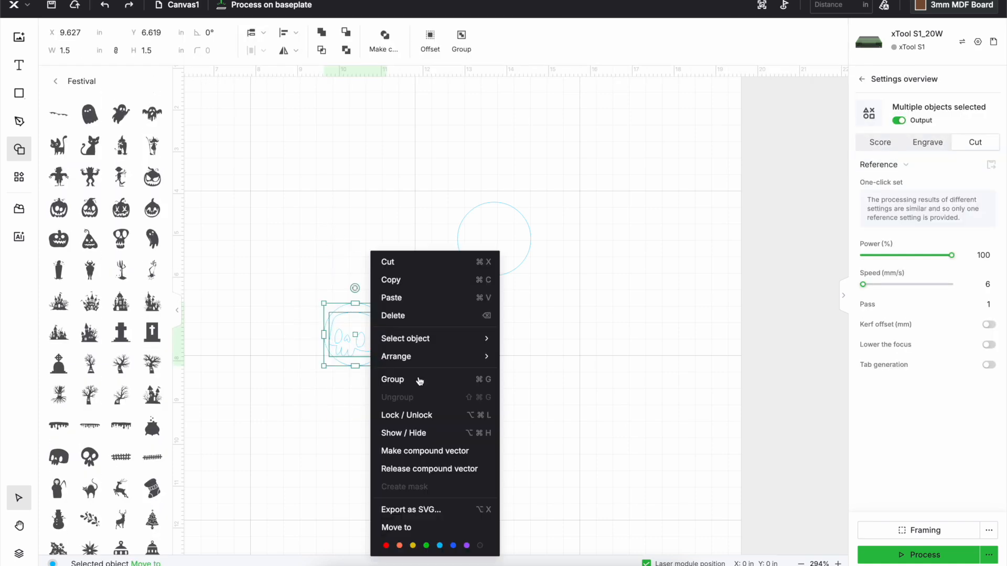
click(423, 285)
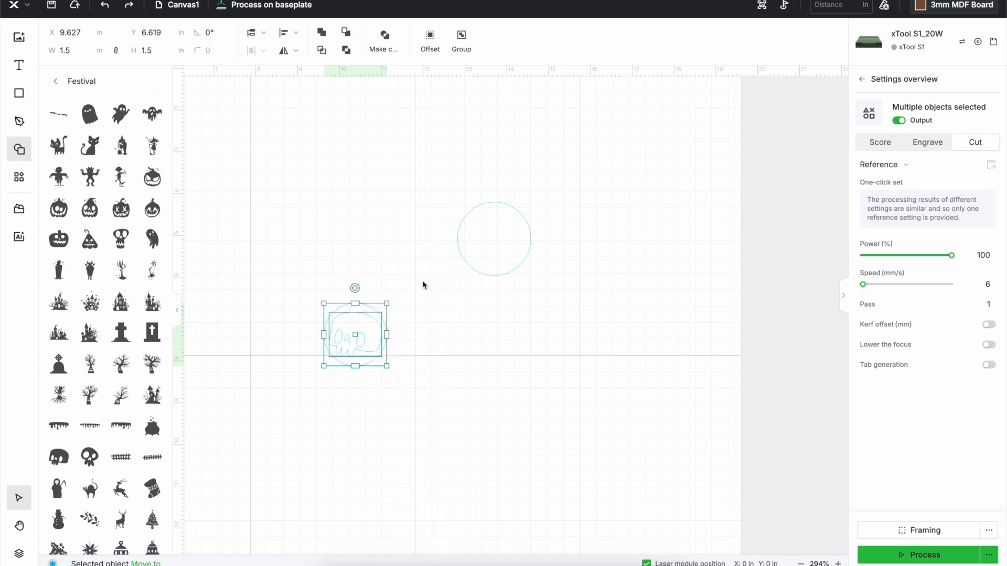
right_click(353, 198)
click(377, 207)
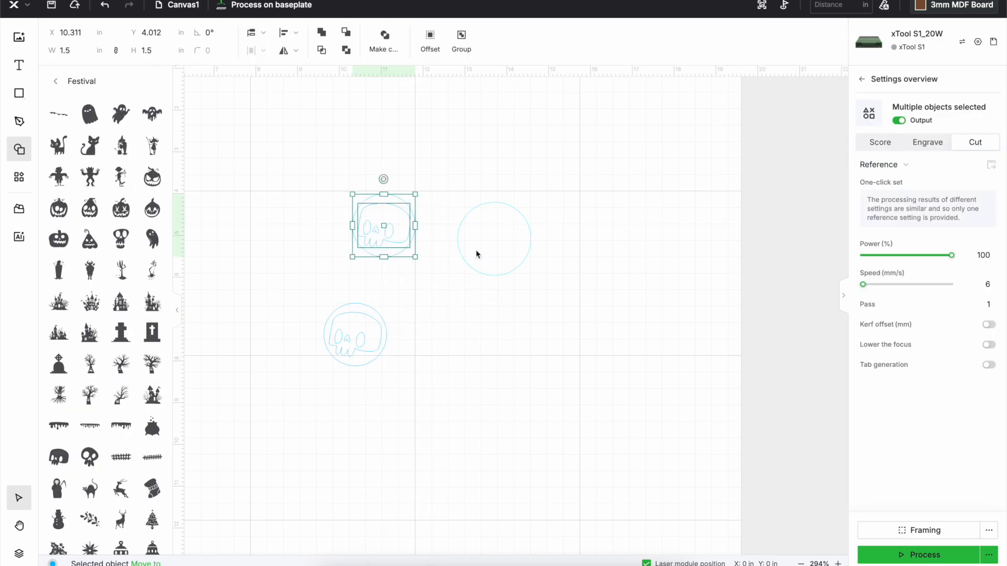
Duplicate the 1.75 in circle and place the copy to the right of the original
click(477, 252)
right_click(477, 251)
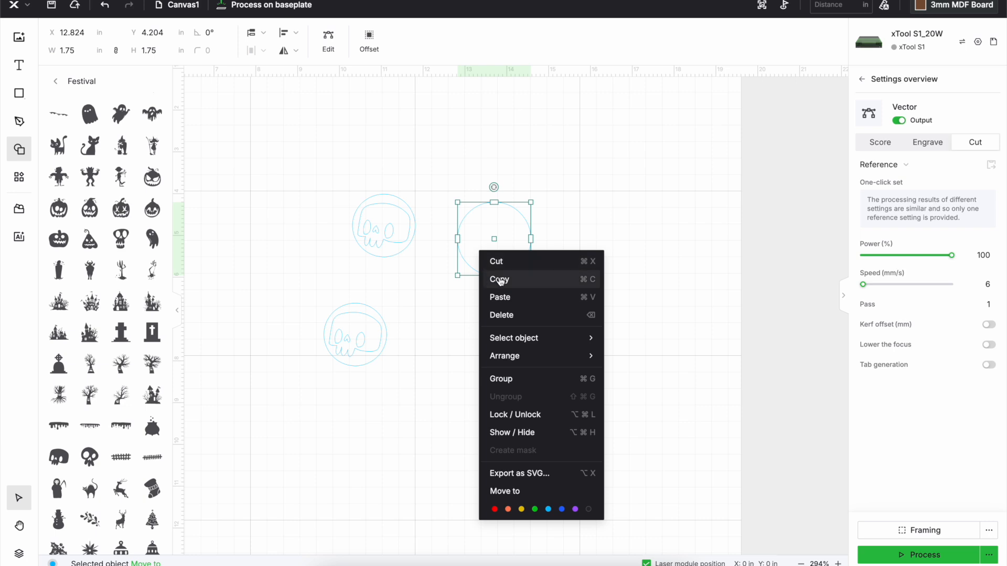
click(500, 281)
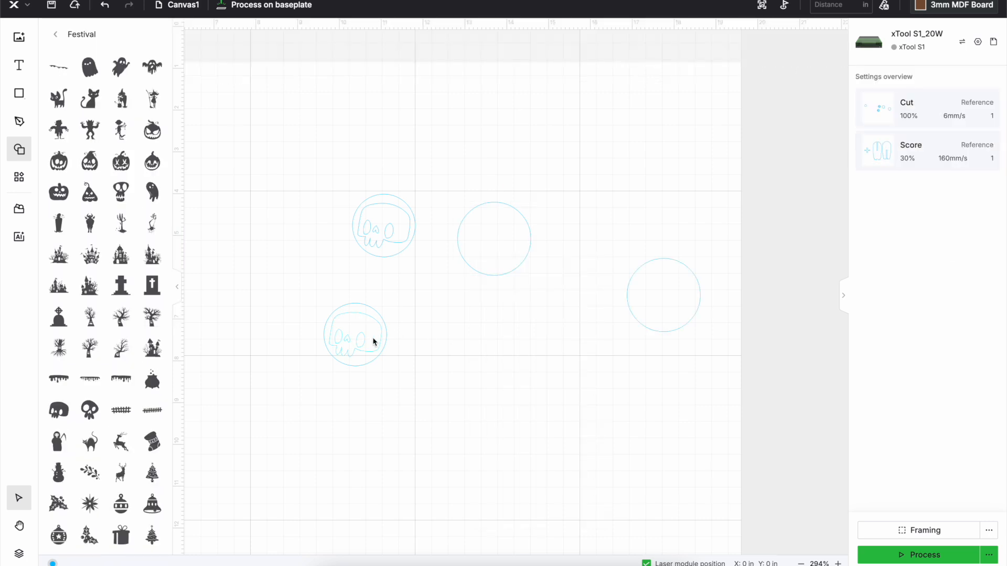
Separate the lower skull from its 1.5 in circle, stacking the circle and then the skull in line beneath the original large circle
click(374, 338)
drag(373, 338, 512, 382)
drag(378, 337, 517, 316)
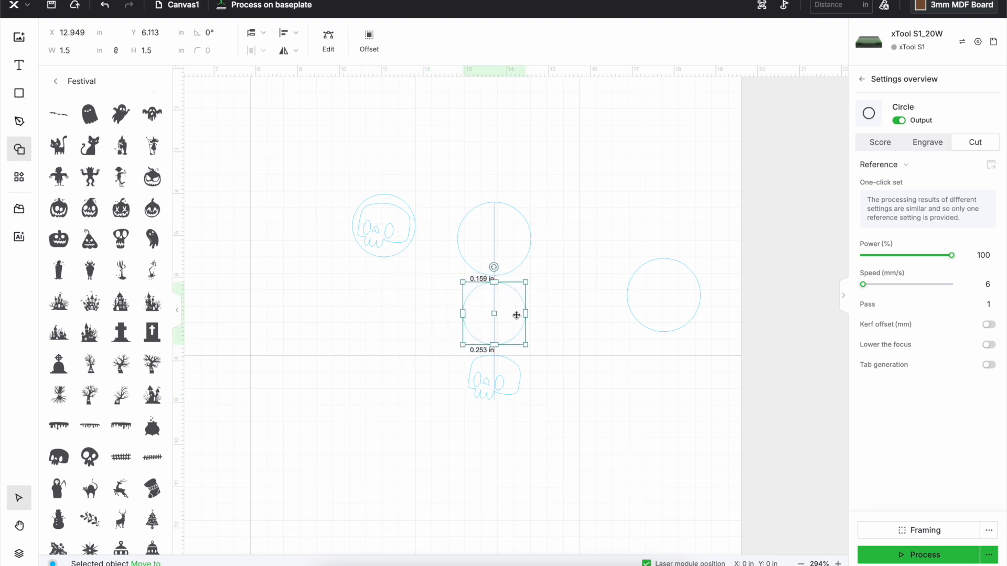
Combine the remaining skull and its circle into a compound shape with the skull knocked out, and set it to Engrave
click(371, 281)
drag(328, 188, 425, 269)
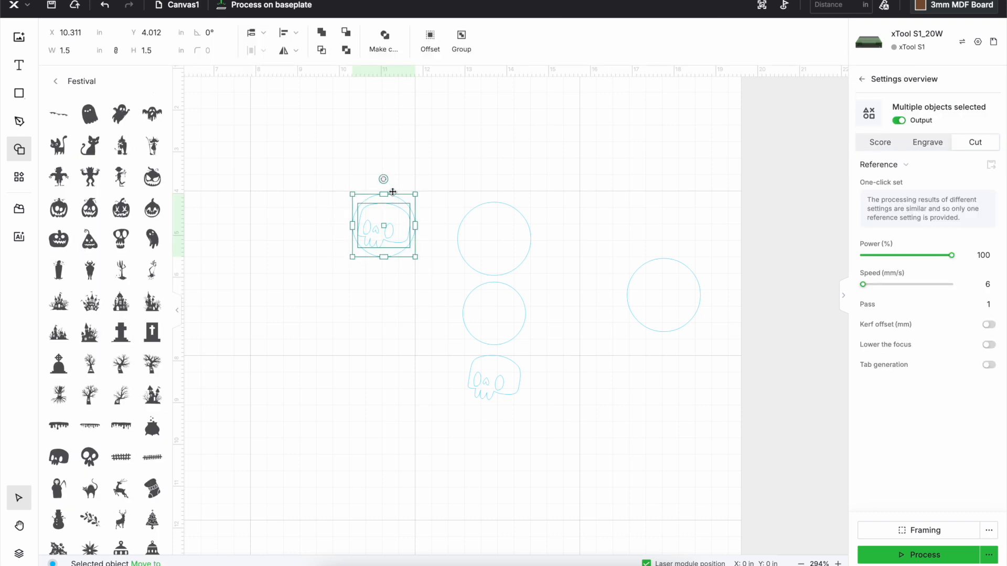
click(345, 52)
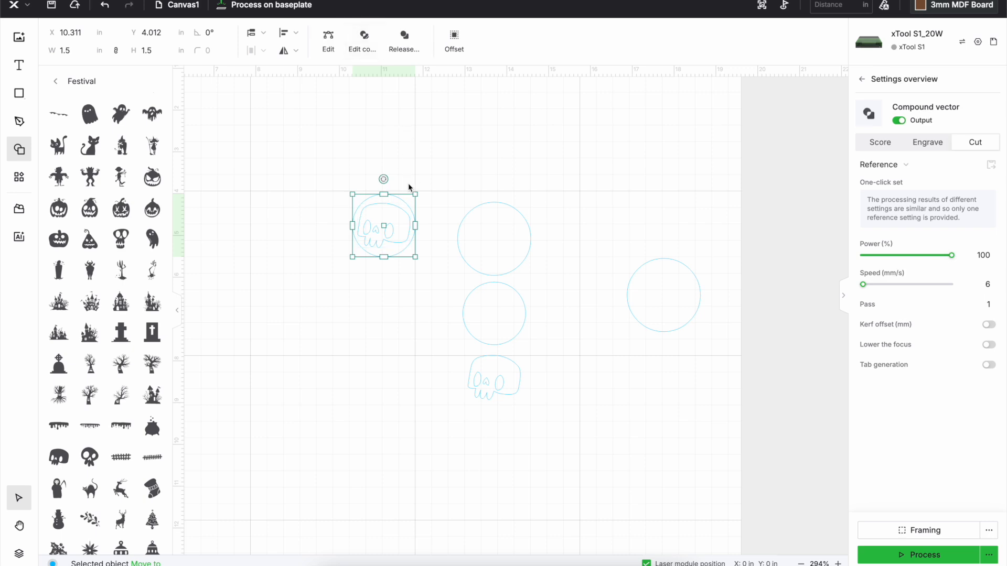
click(928, 143)
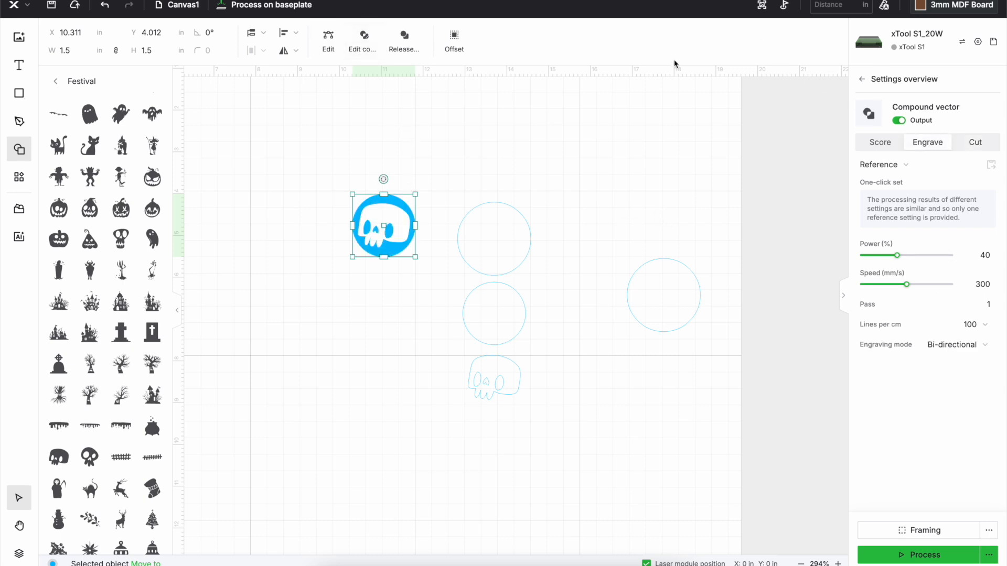
click(513, 153)
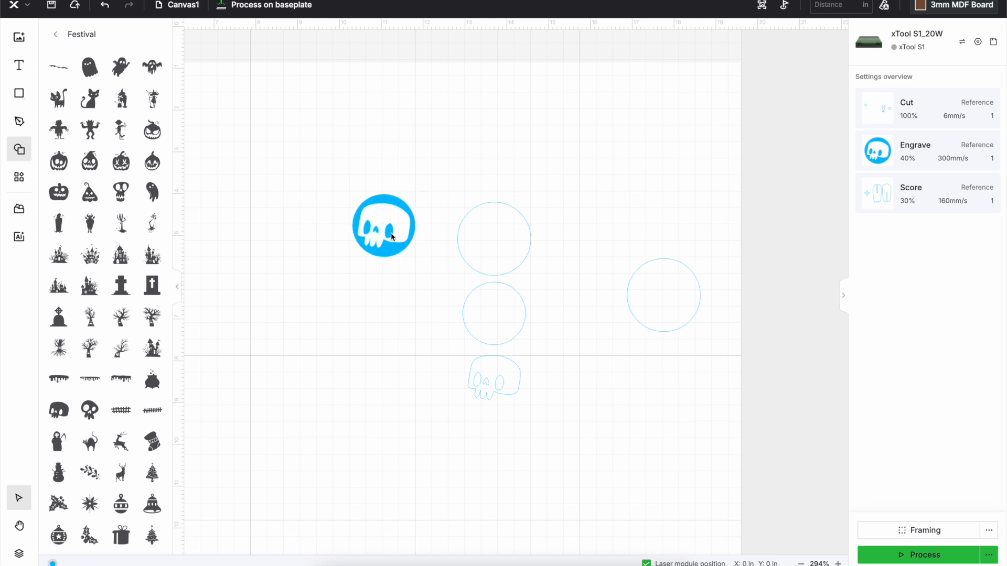
Centre the engraved skull disc inside the large circle copy, and move the loose skull outline down and left of the blank circles
drag(326, 184, 425, 278)
drag(398, 244, 678, 312)
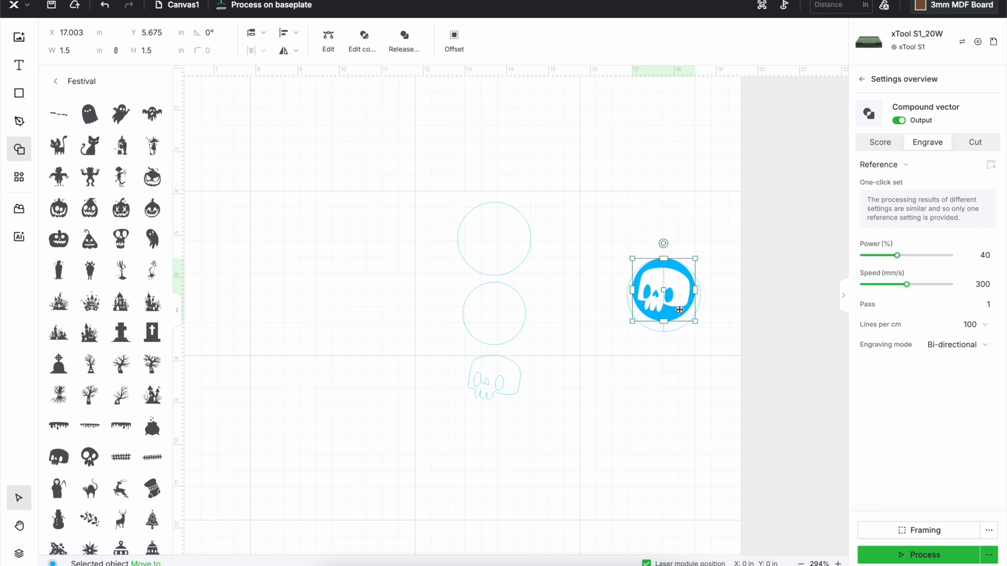
drag(511, 378, 458, 391)
click(565, 411)
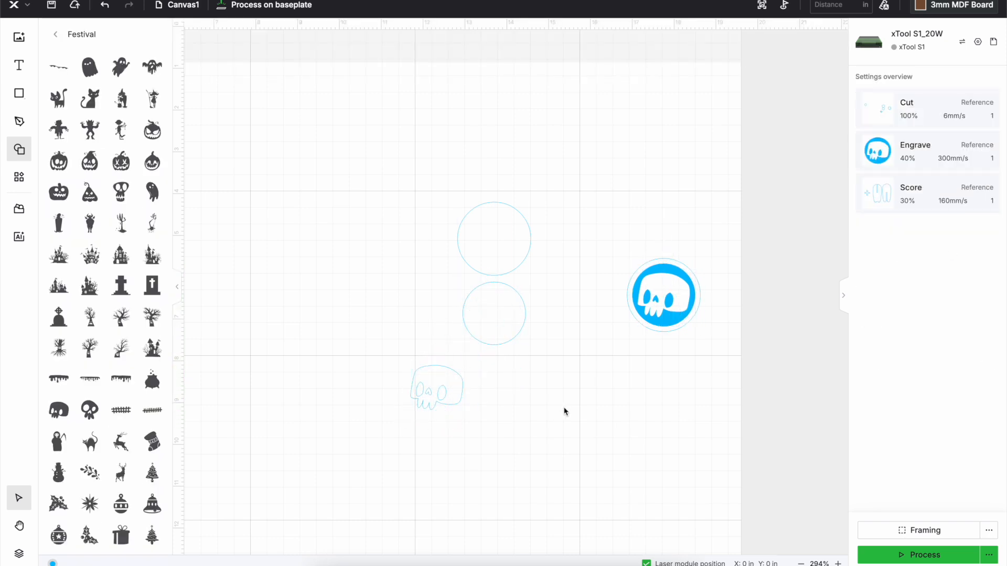
Change the processing material to 3mm Basswood Plywood
click(964, 4)
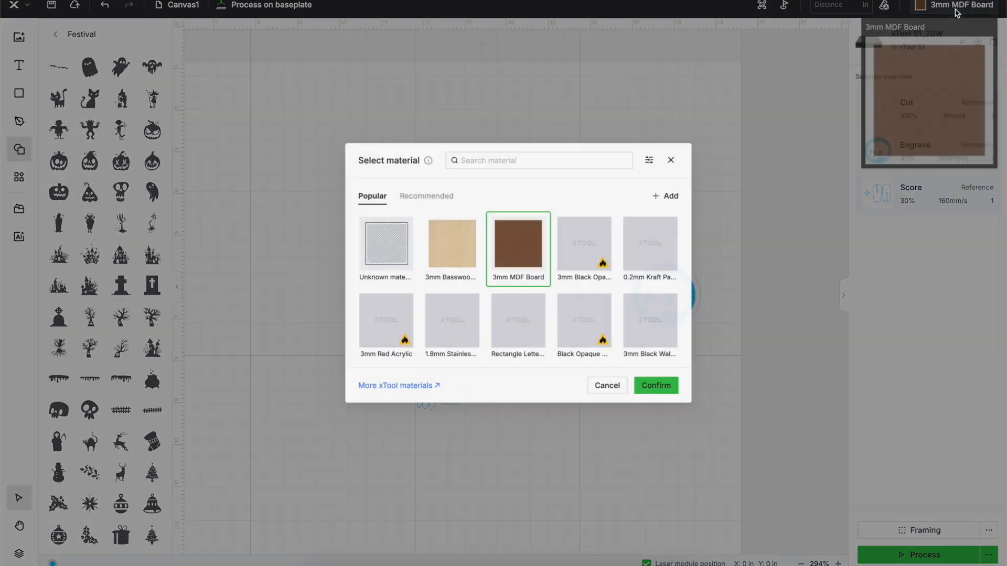
click(441, 260)
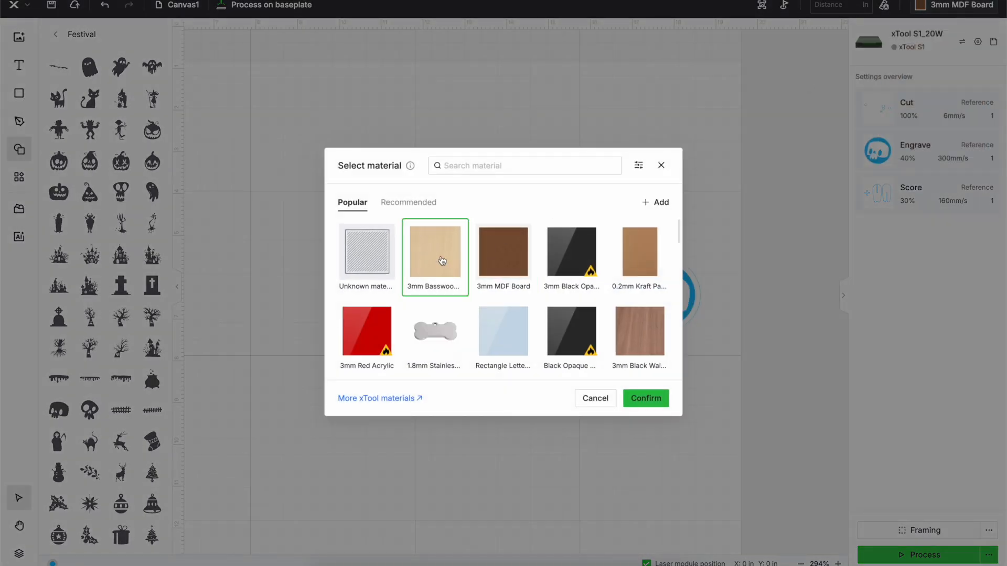
click(644, 398)
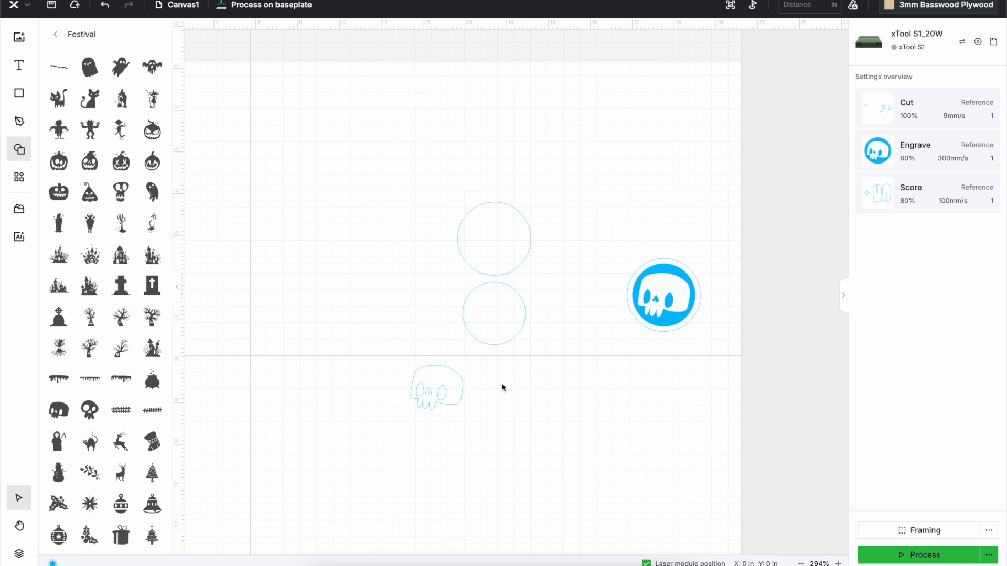
scroll(473, 397, right, 2)
scroll(473, 397, left, 5)
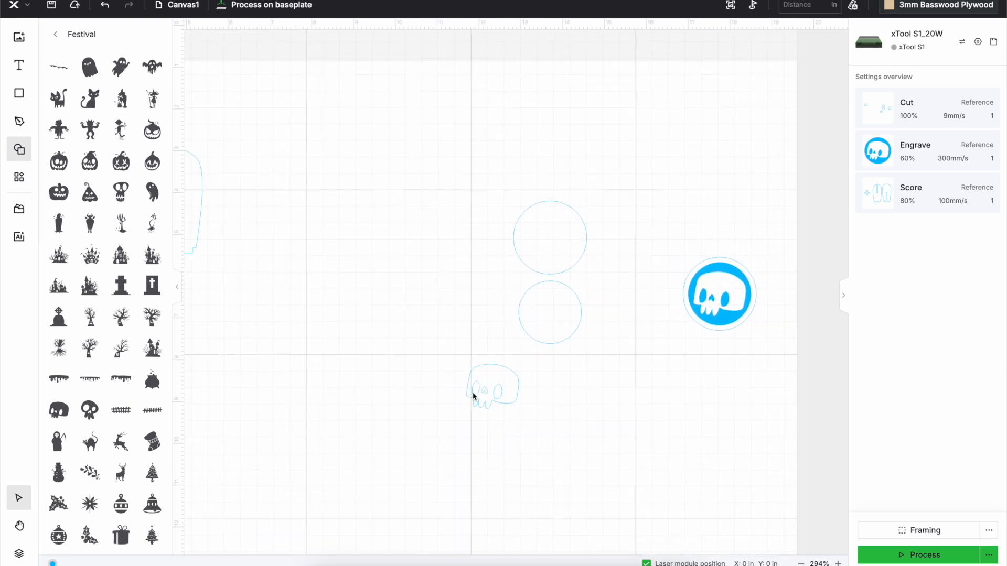